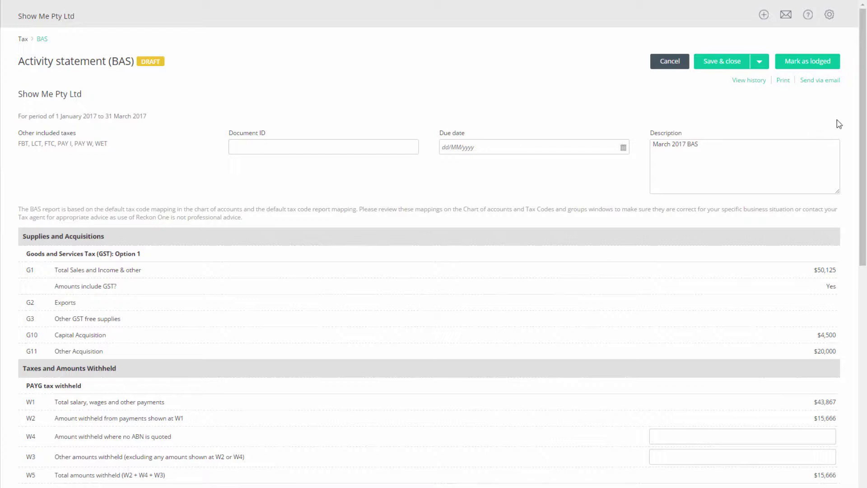
Scroll through the BAS Debits and Credits to review 1A $4,556, 4 $15,666, 5A $1,750 and 6A $1,250
left_click_drag(863, 122, 863, 379)
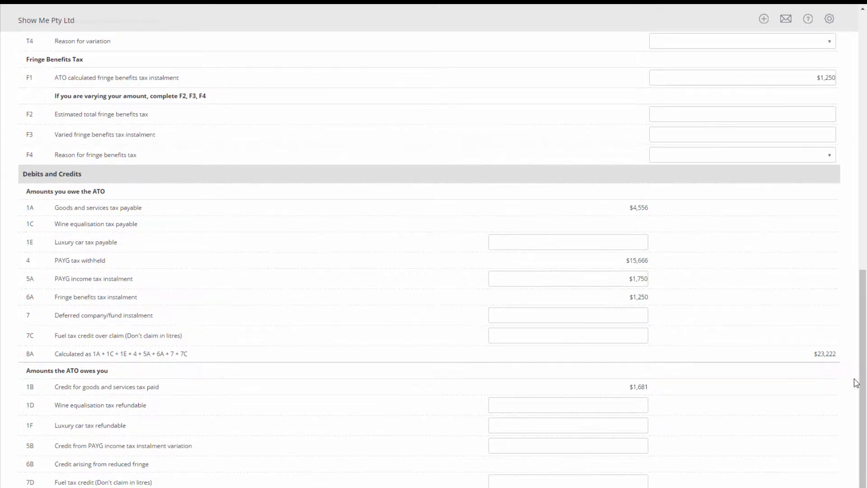
left_click_drag(865, 374, 865, 262)
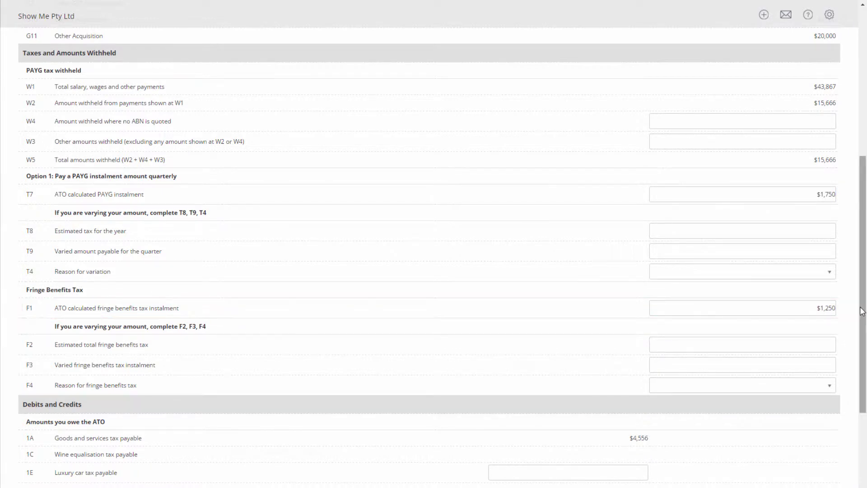
left_click_drag(862, 311, 862, 405)
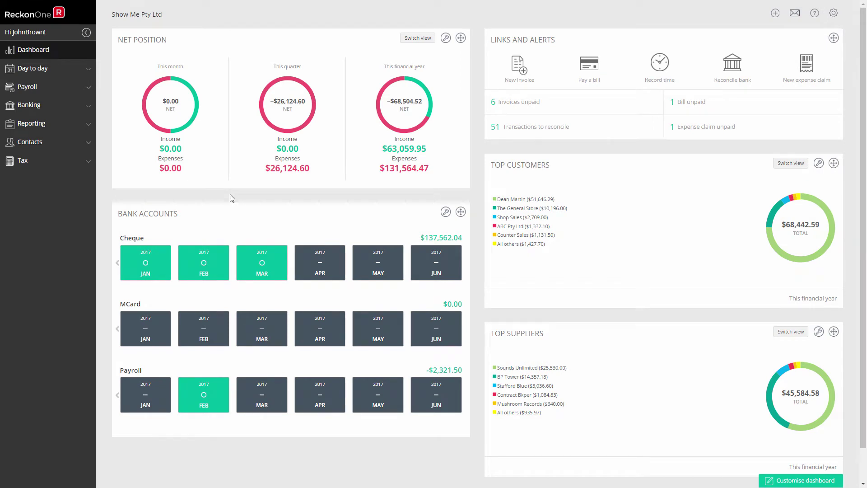
Start a new Make payment dated 19/05/2017 from the Cheque bank account
left_click(89, 71)
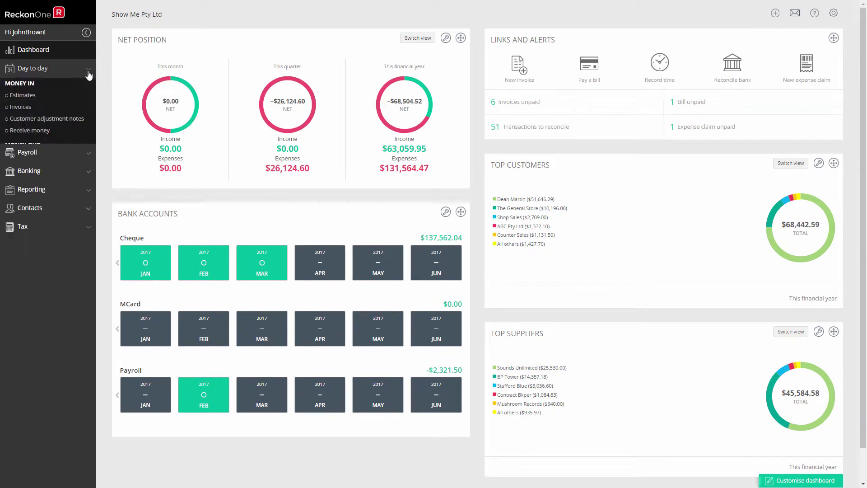
left_click(54, 185)
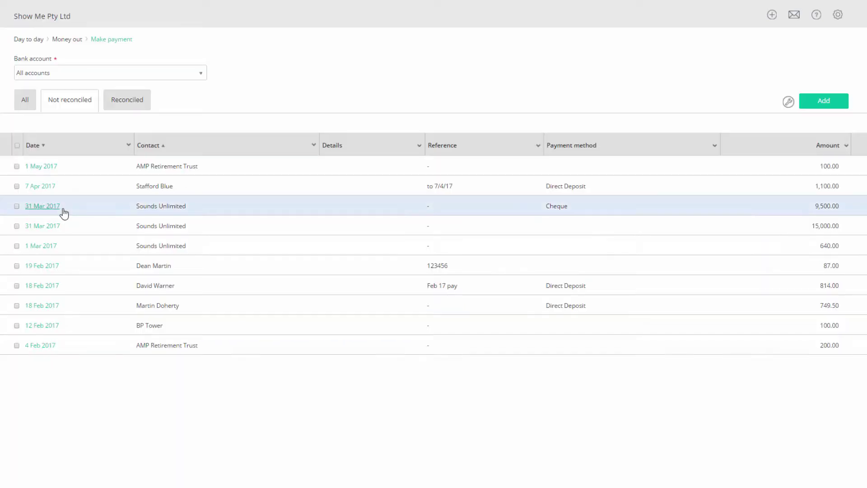
left_click(808, 108)
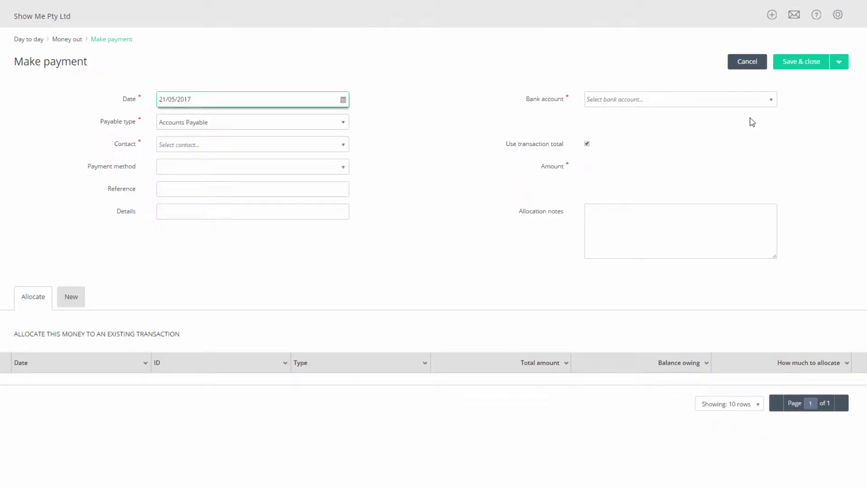
left_click(343, 100)
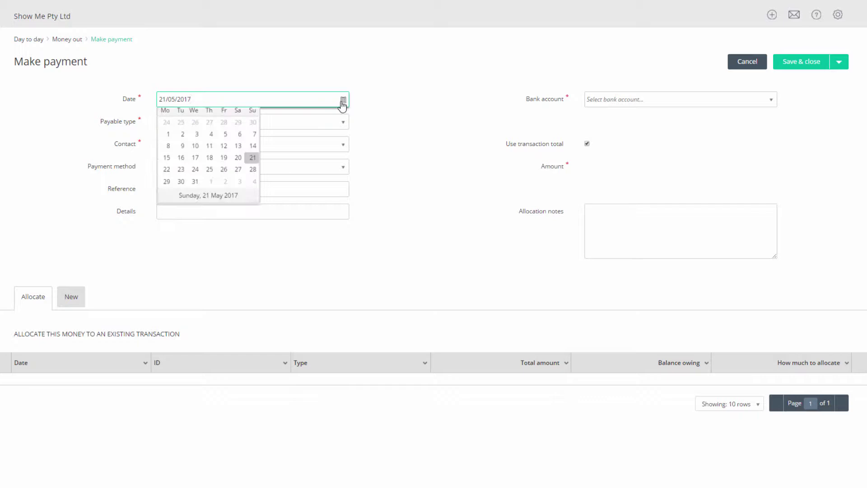
left_click(221, 156)
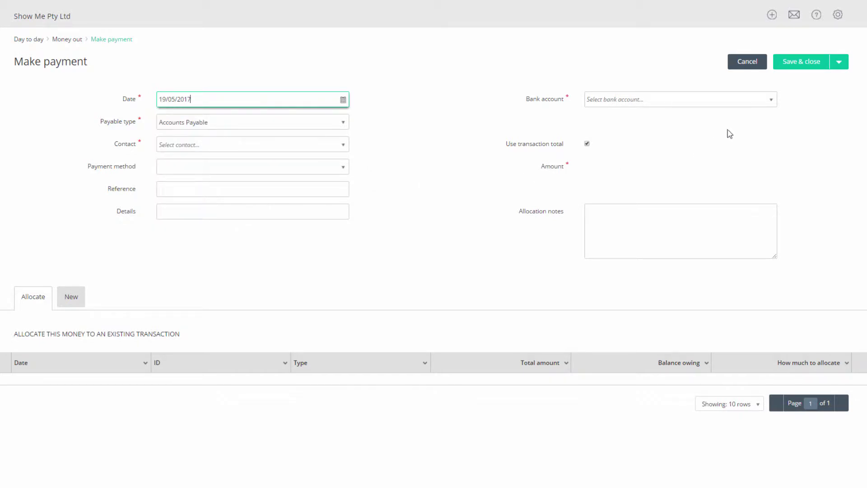
left_click(771, 103)
left_click(648, 157)
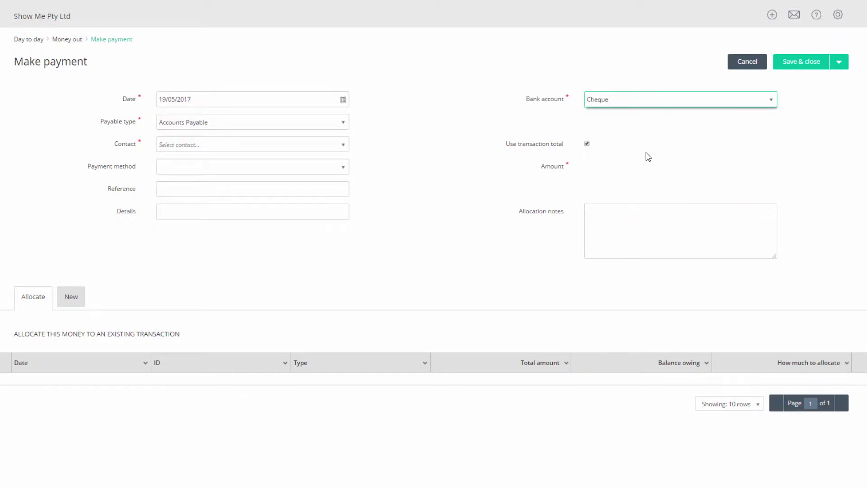
Set the payee to ATO (PAYG Withholding), paid by Cheque with reference 123456
left_click(344, 144)
left_click(322, 161)
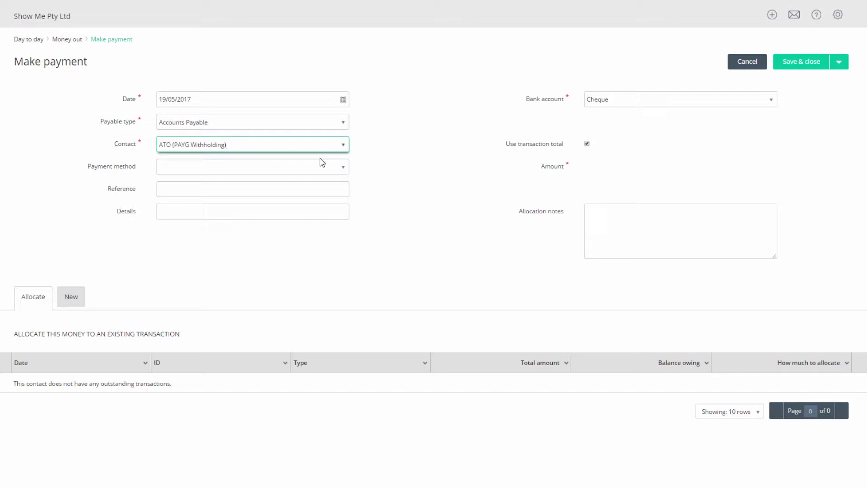
left_click(345, 170)
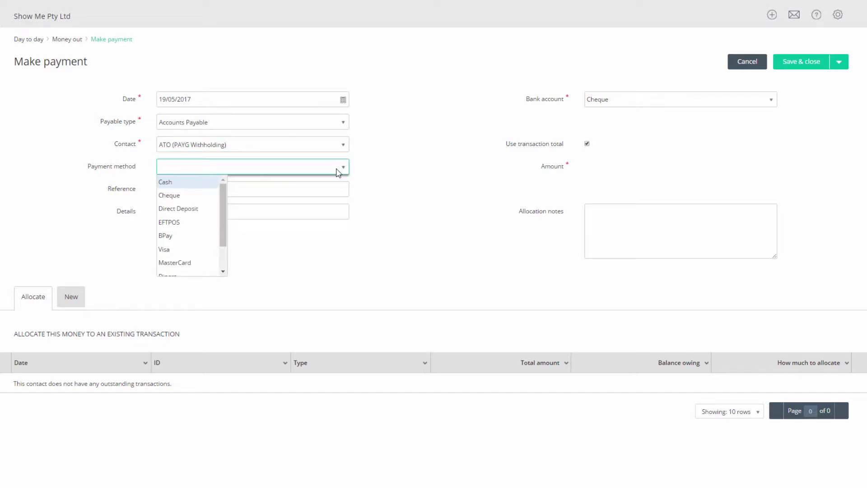
left_click(206, 195)
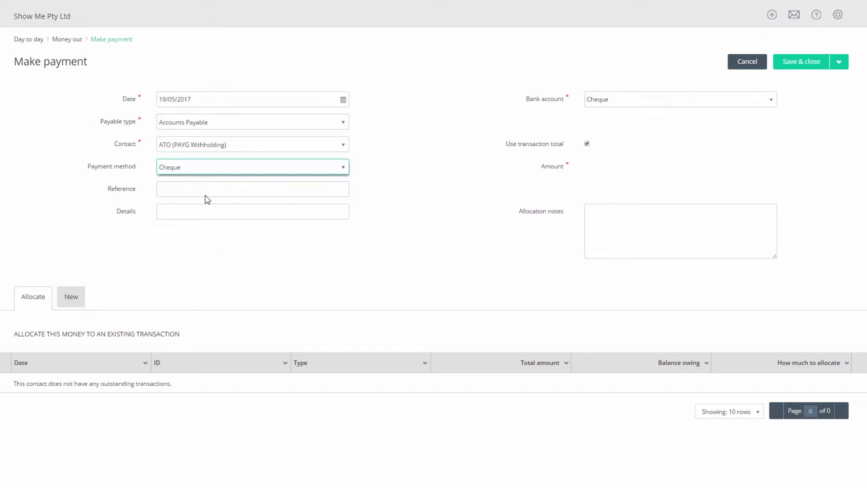
left_click(203, 194)
type("123456")
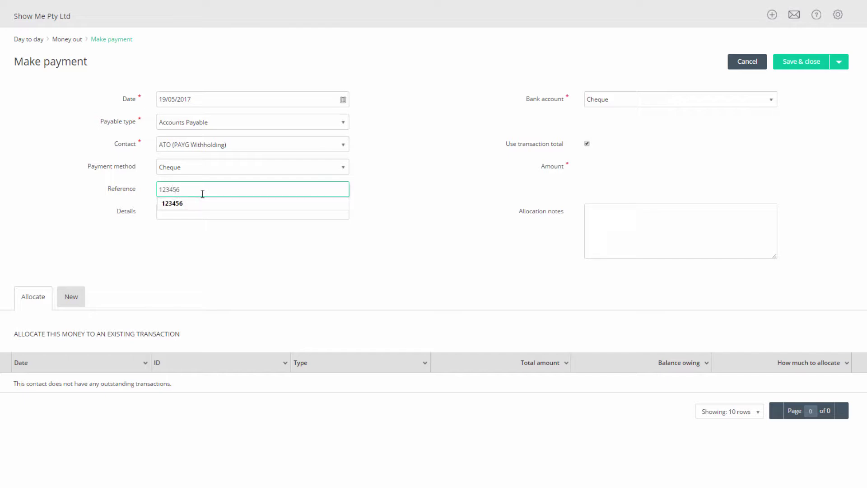
key("Tab")
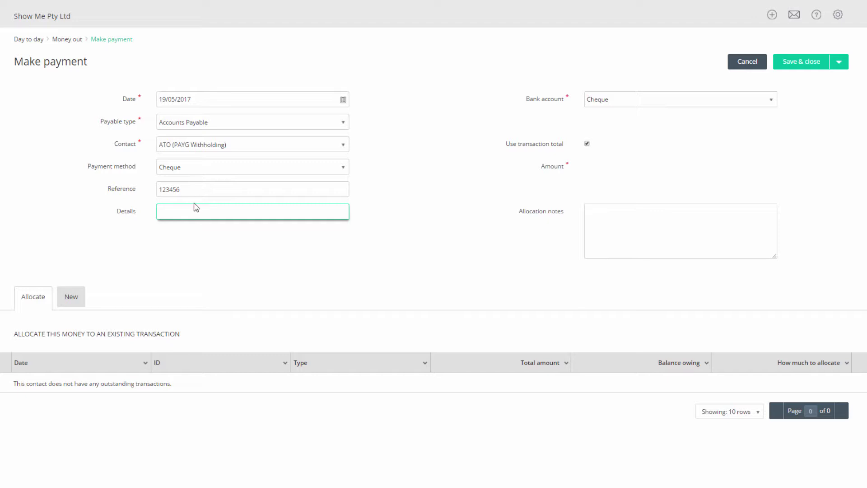
Allocate a first New-transaction line of $2,875.00 to GST Payable
left_click(72, 296)
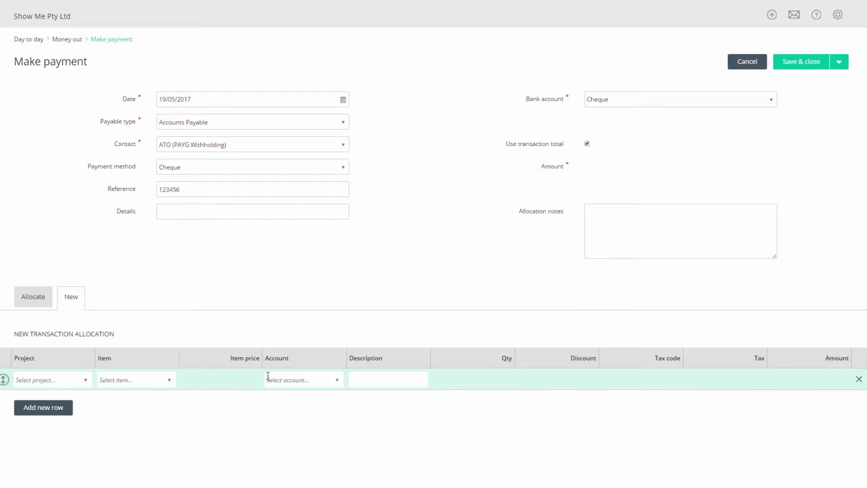
left_click(340, 384)
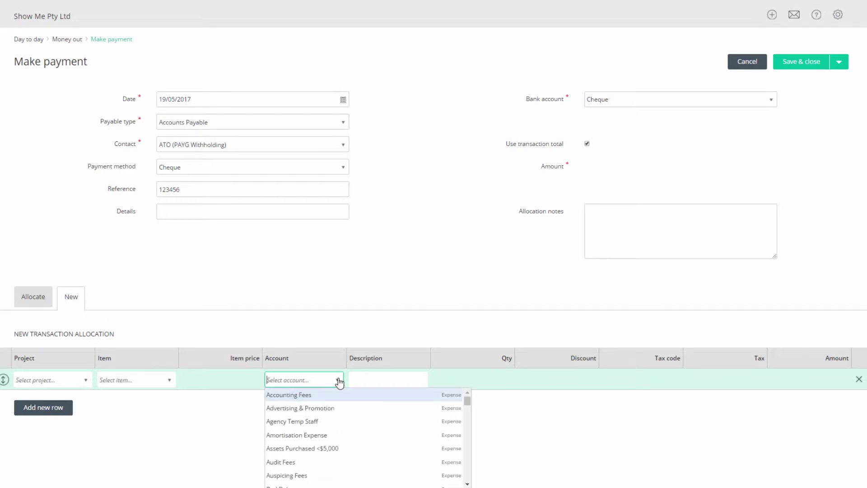
left_click(301, 396)
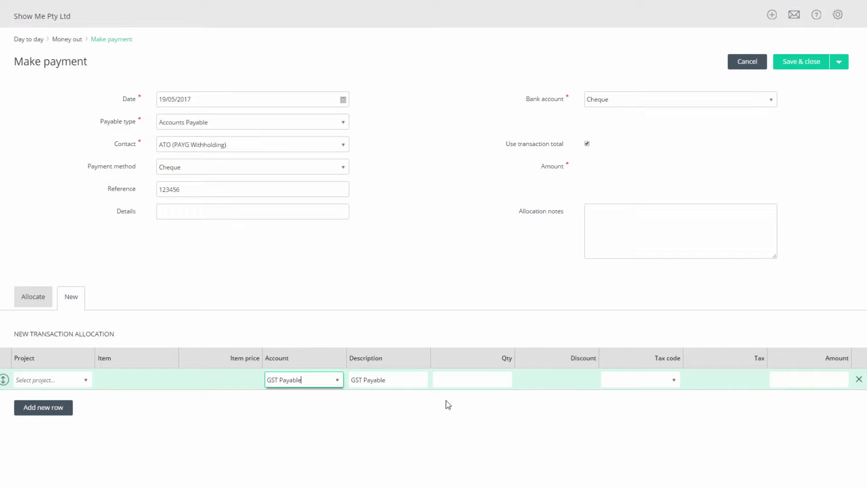
left_click(774, 378)
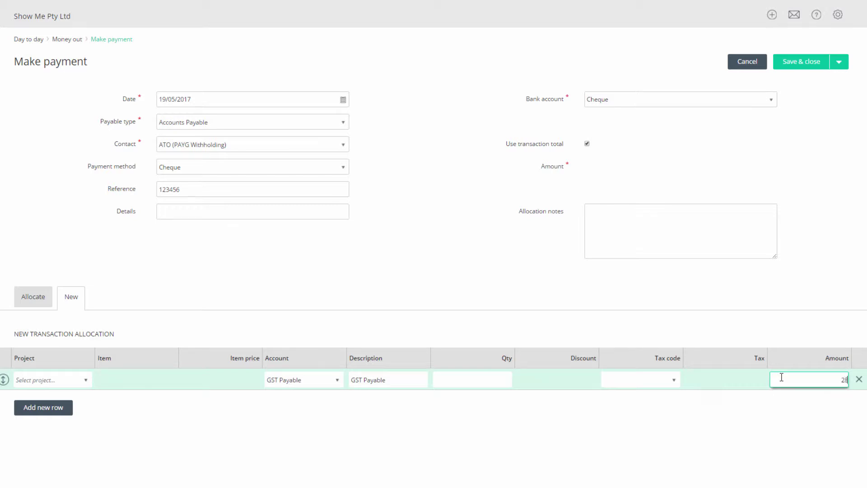
type("2875")
left_click(774, 401)
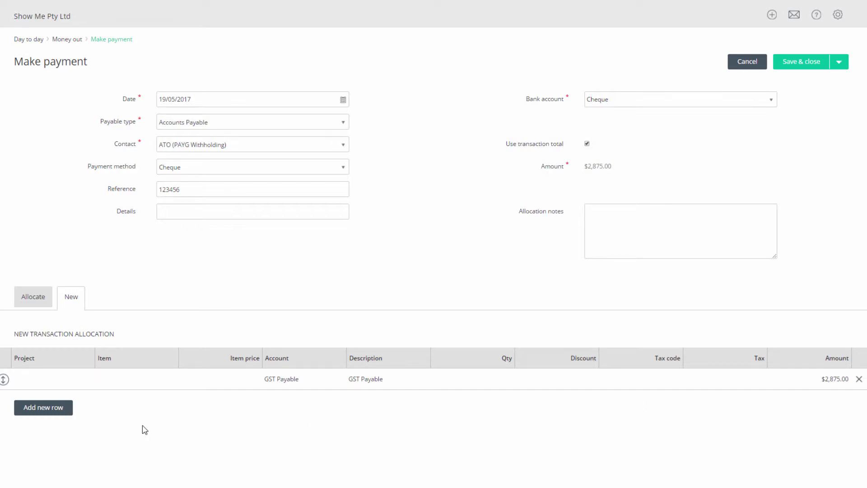
Add a Payroll Liabilities:PAYG line of $15,666.00, raising the payment to $18,541.00
left_click(51, 408)
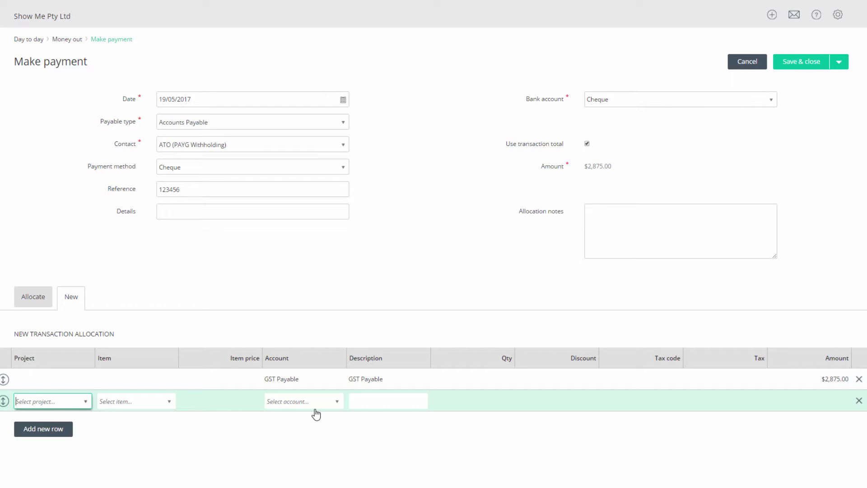
left_click(336, 402)
left_click(311, 427)
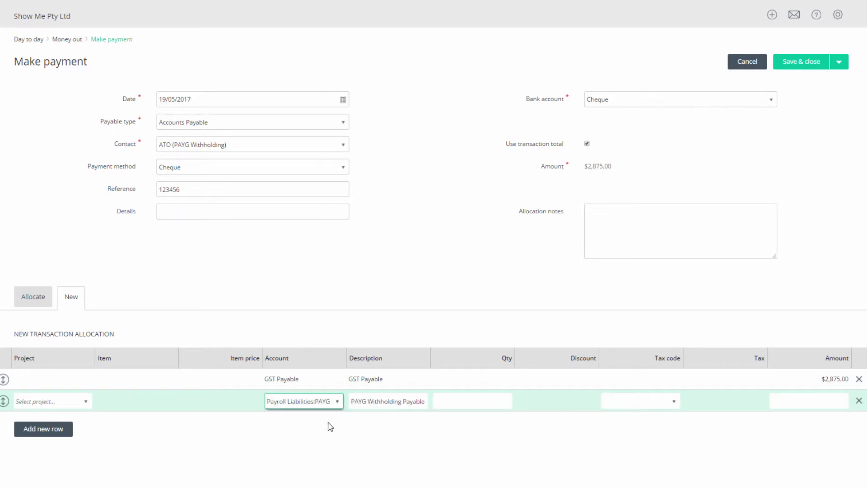
left_click(785, 402)
type("15666")
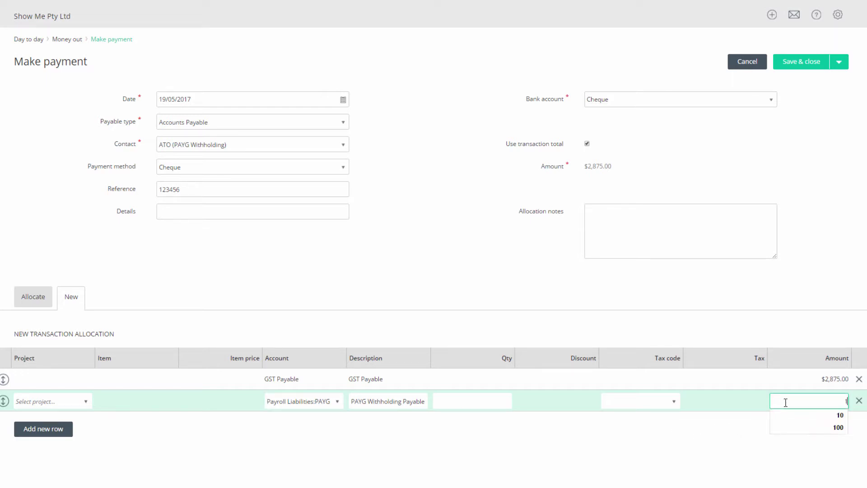
left_click(782, 423)
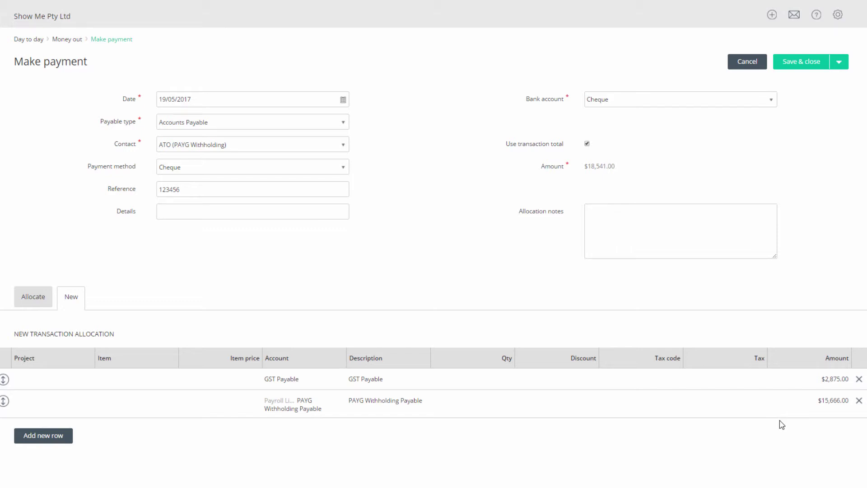
Add a third allocation line to PAYGI for $1,750.00
left_click(57, 437)
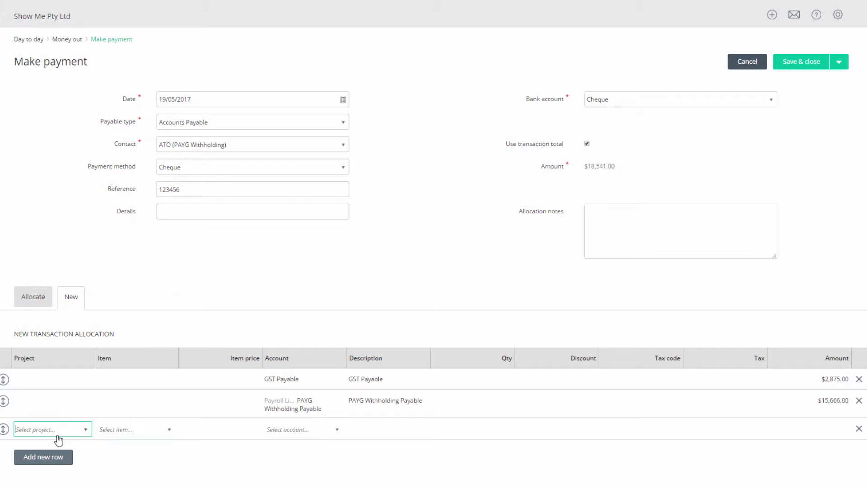
left_click(334, 431)
type("PAYGI")
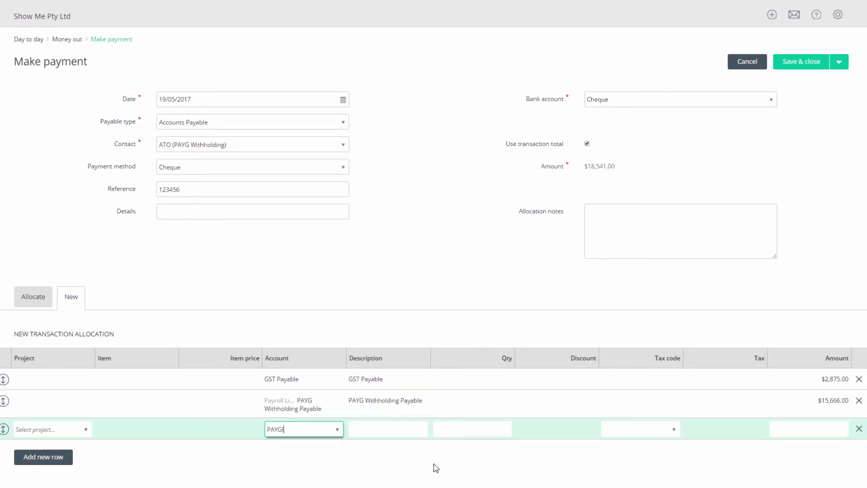
left_click(781, 431)
type("1750")
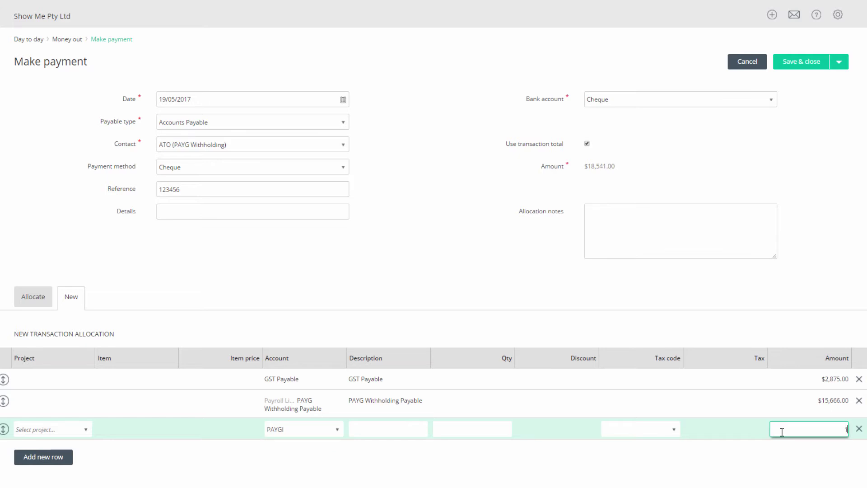
key("Tab")
left_click(776, 452)
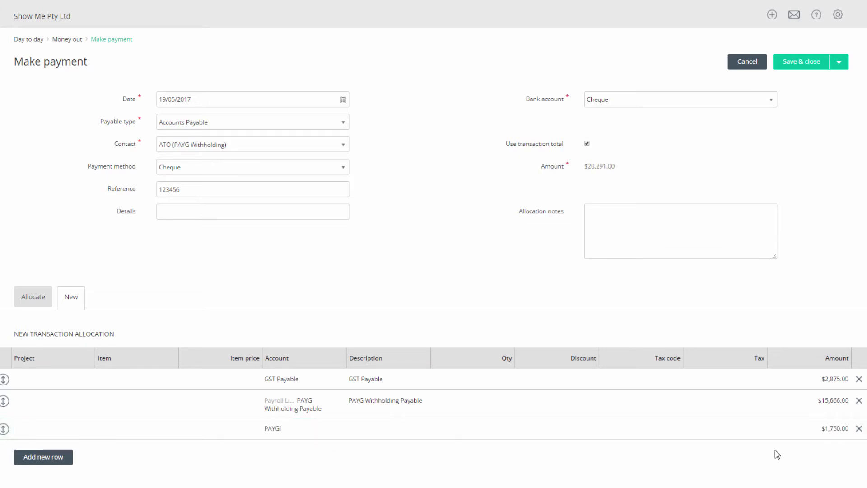
Add a fourth allocation line to FBT for $1,250.00, totalling $21,541.00
left_click(66, 459)
type("FBT")
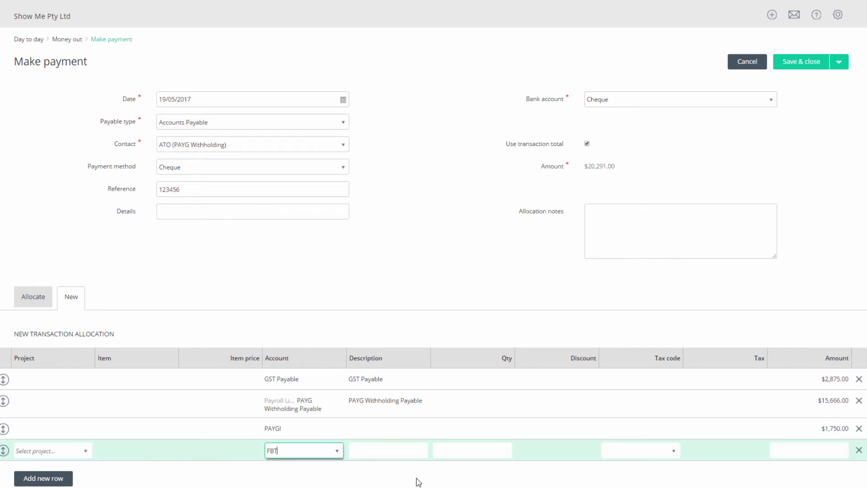
left_click(808, 450)
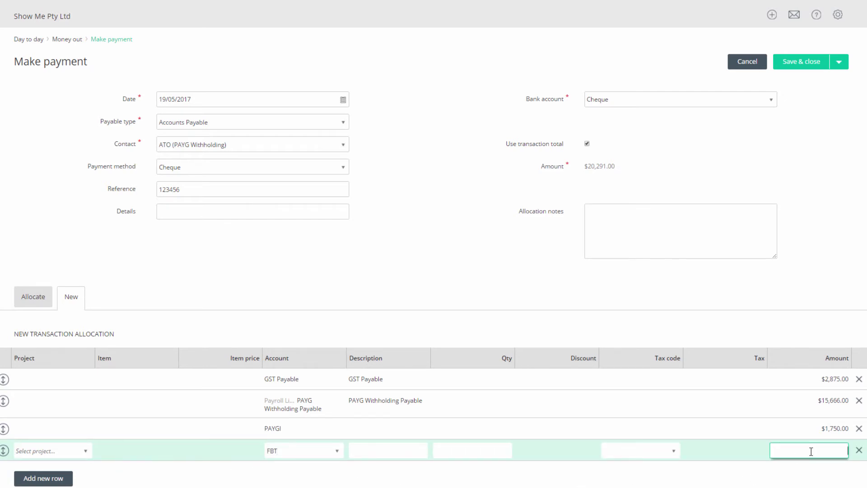
type("1250")
left_click(766, 481)
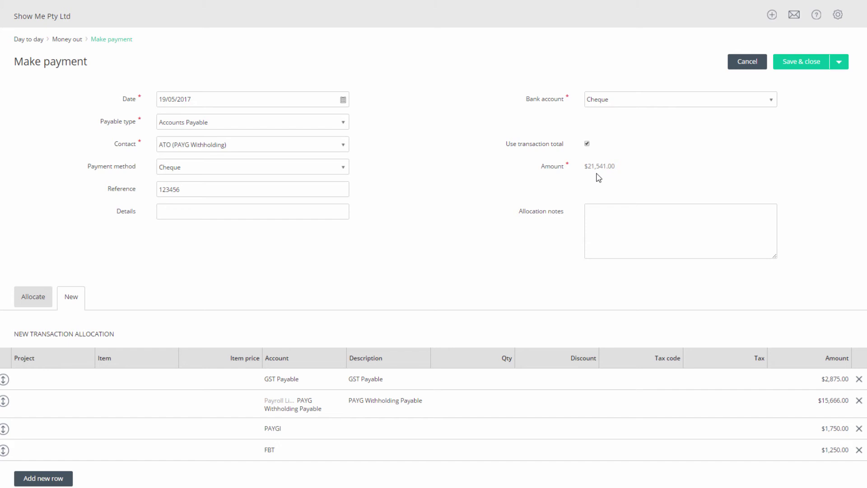
Save and close the $21,541.00 ATO payment
left_click(811, 69)
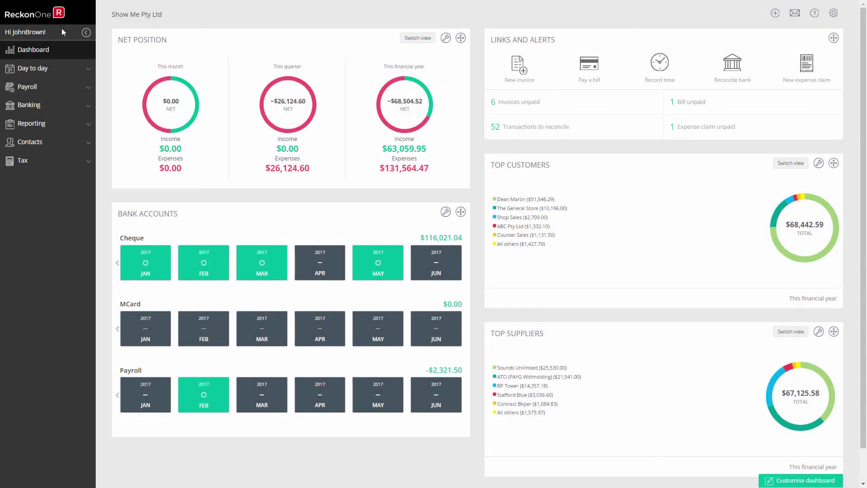